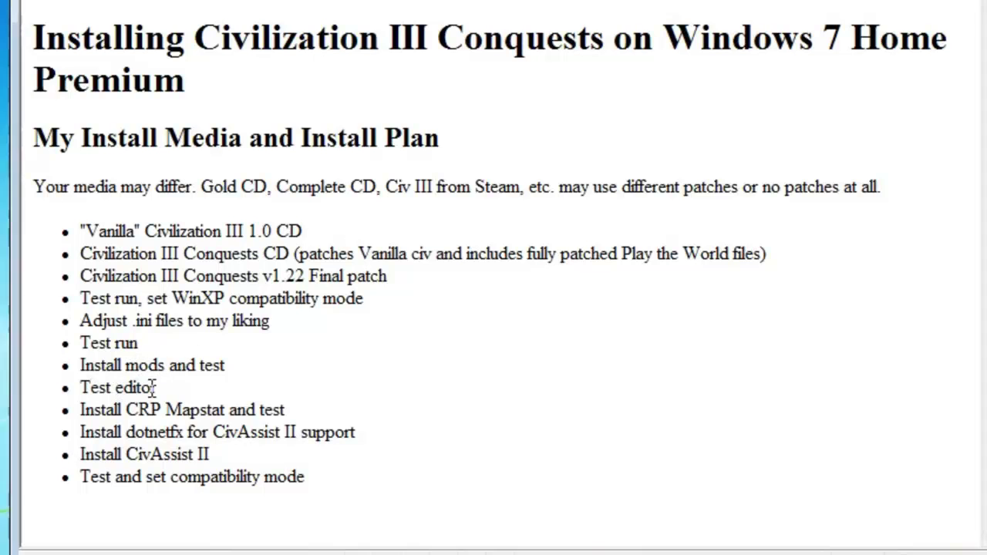
triple_click(154, 387)
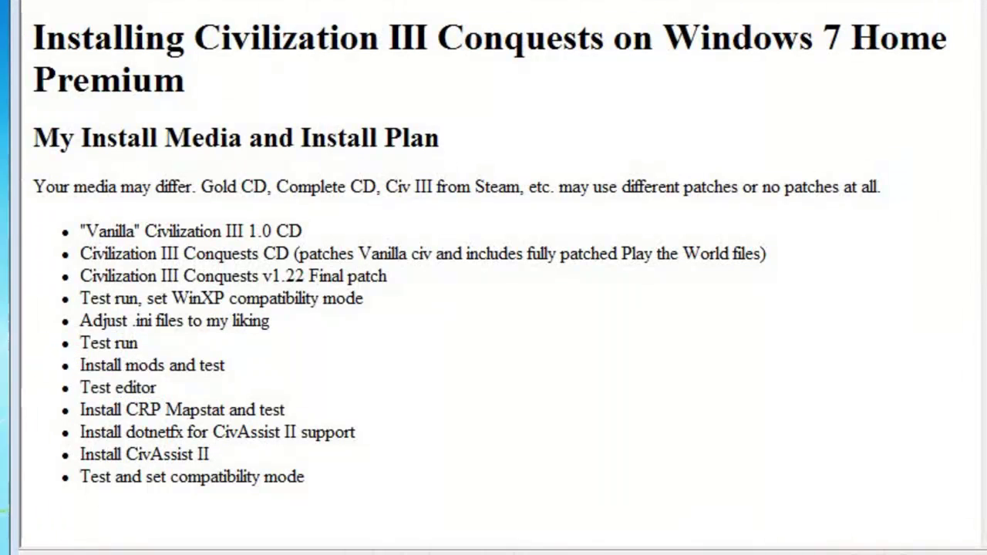
key("alt+Tab")
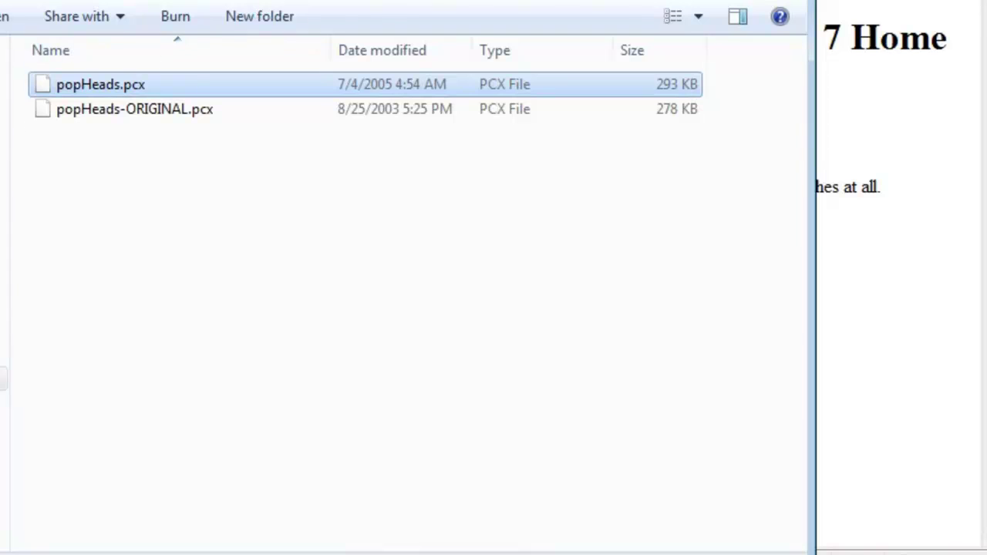
key("alt+Tab")
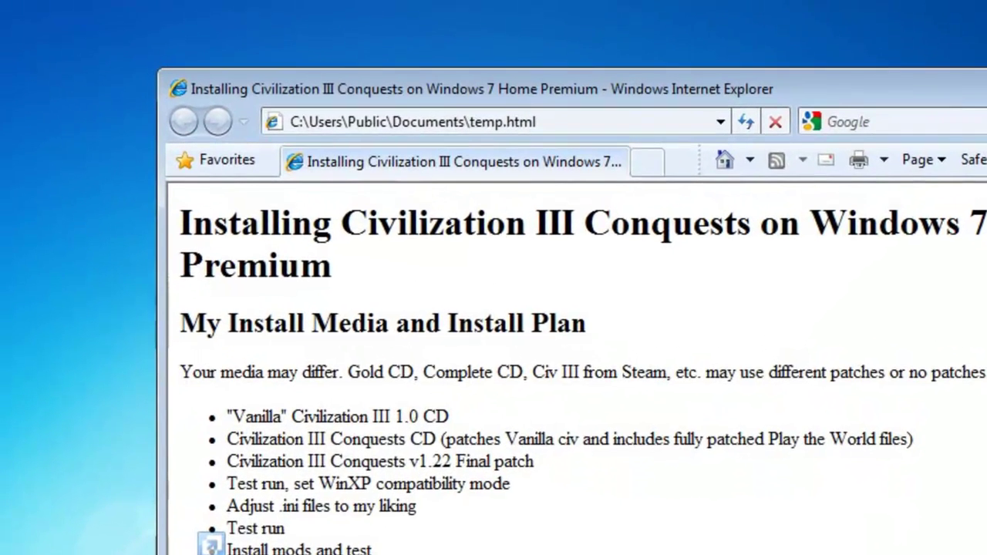
- Browse to the Conquests folder inside the Public user's Games\CivIII folder on drive C:
key("super")
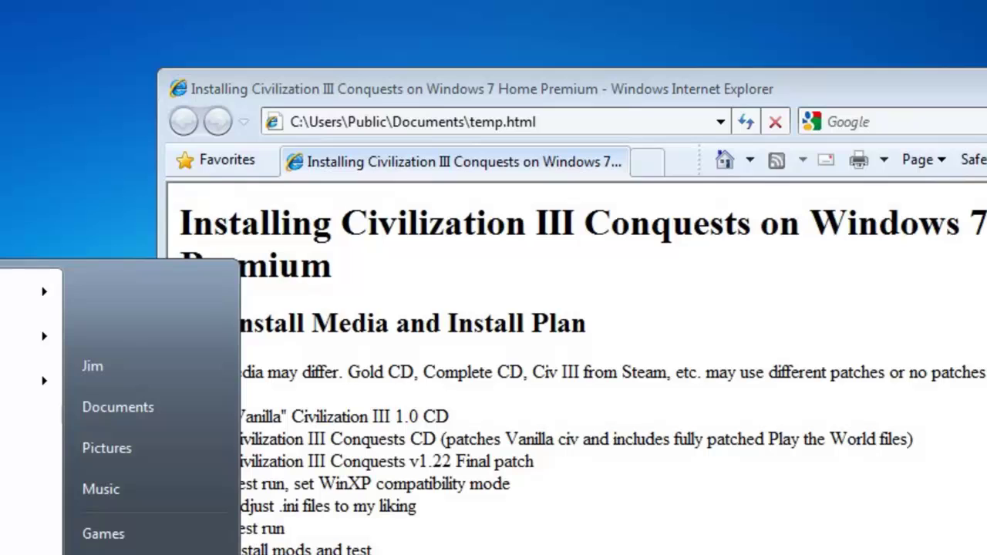
left_click(124, 408)
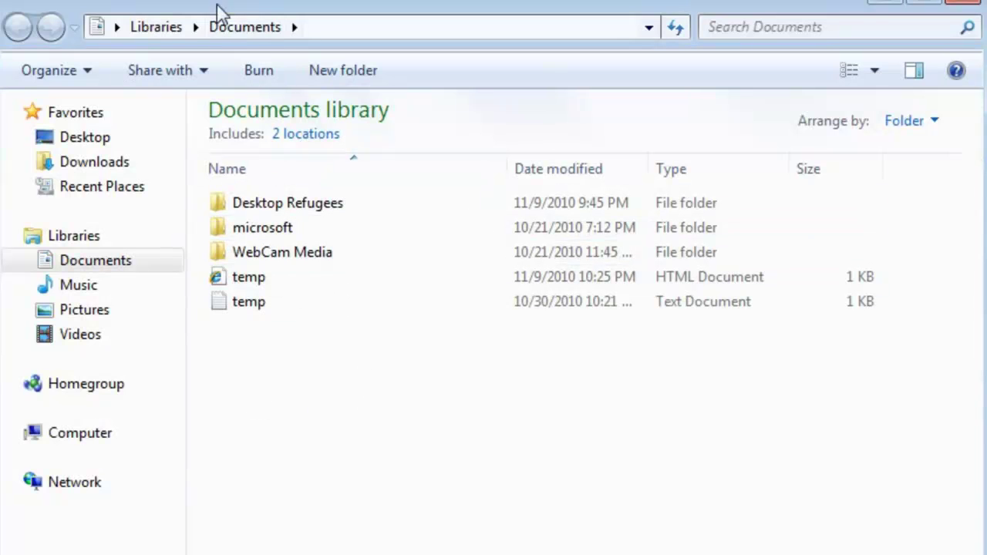
left_click(66, 442)
double_click(328, 177)
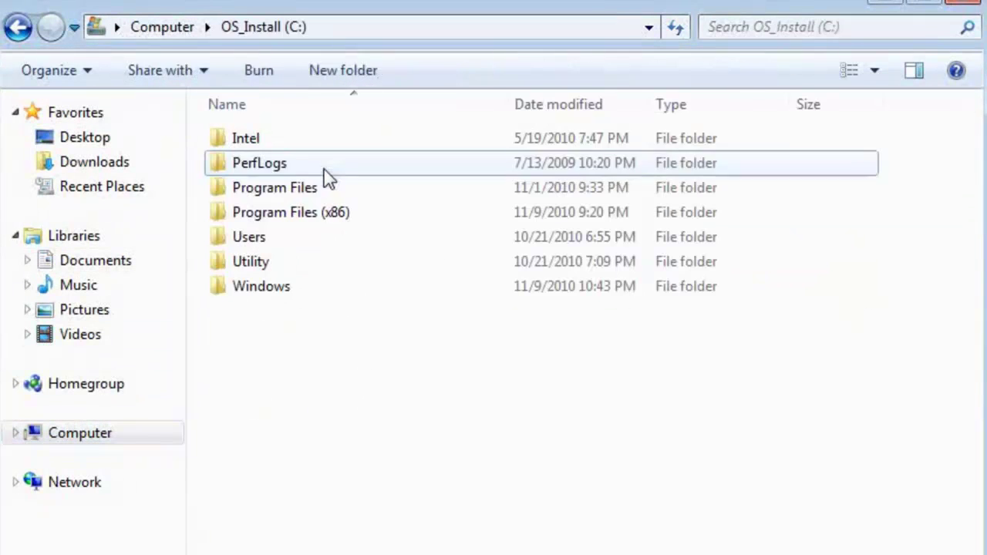
left_click(326, 171)
double_click(283, 241)
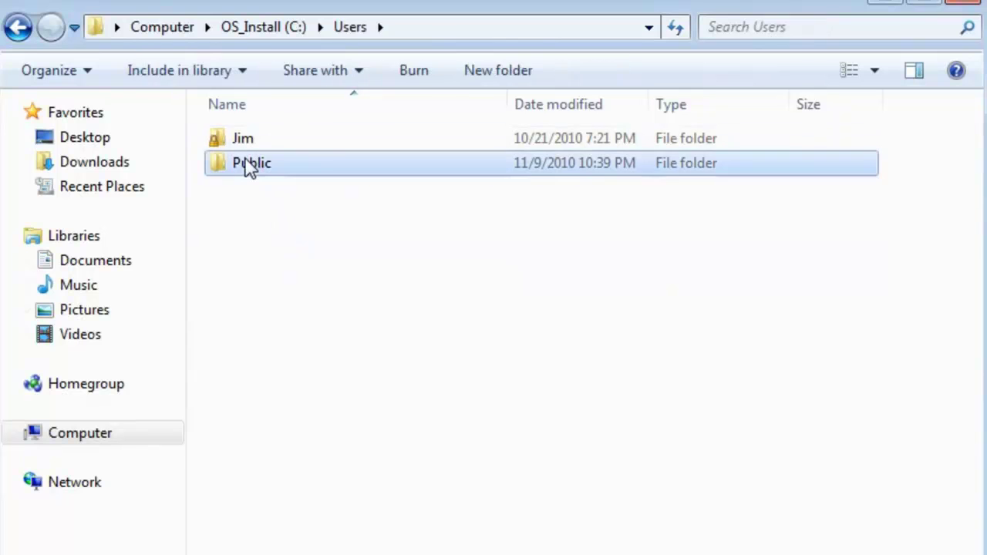
double_click(249, 168)
double_click(249, 153)
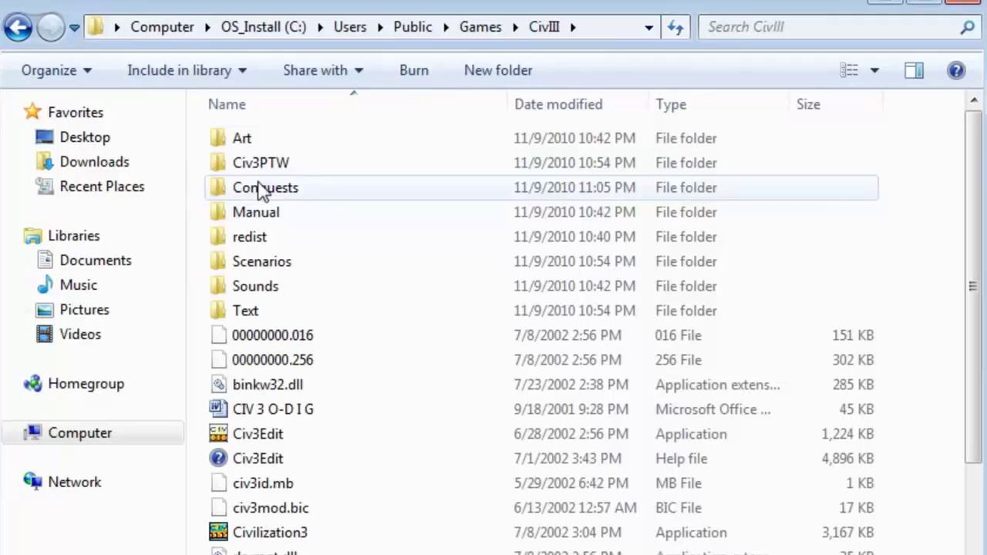
double_click(263, 187)
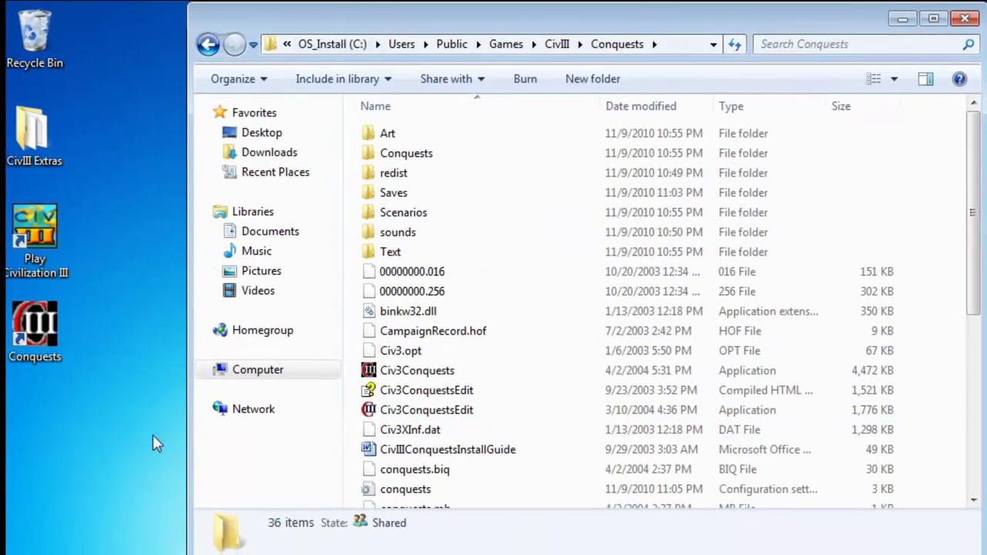
- Extract AWvs30civs (250X250).biq from its zip archive into the desktop CivIII Extras folder and close the archive
double_click(23, 143)
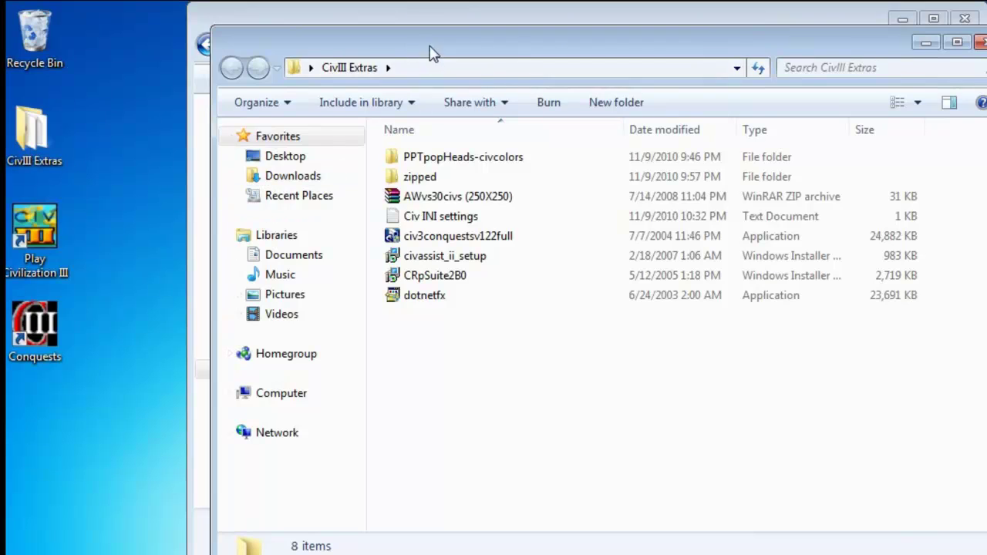
left_click_drag(432, 48, 837, 77)
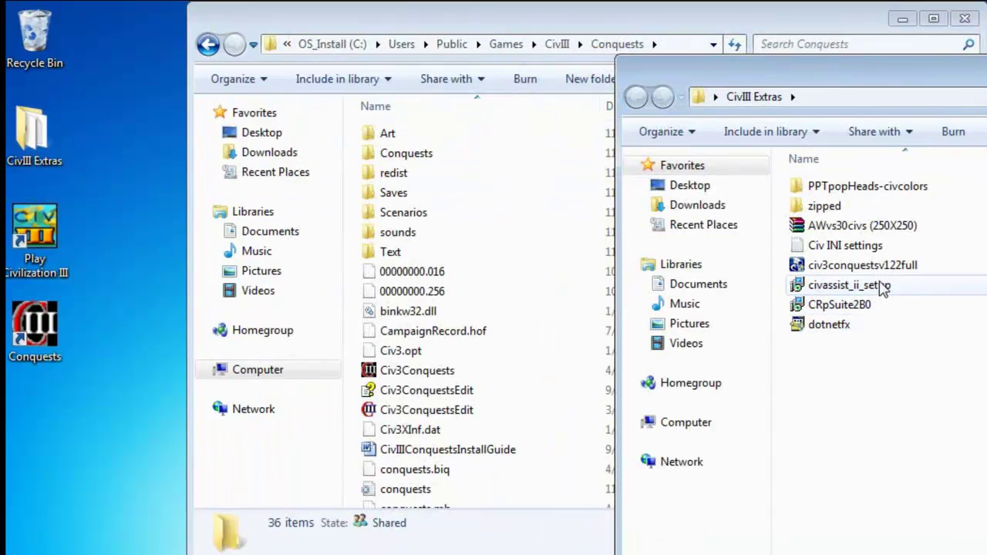
double_click(881, 227)
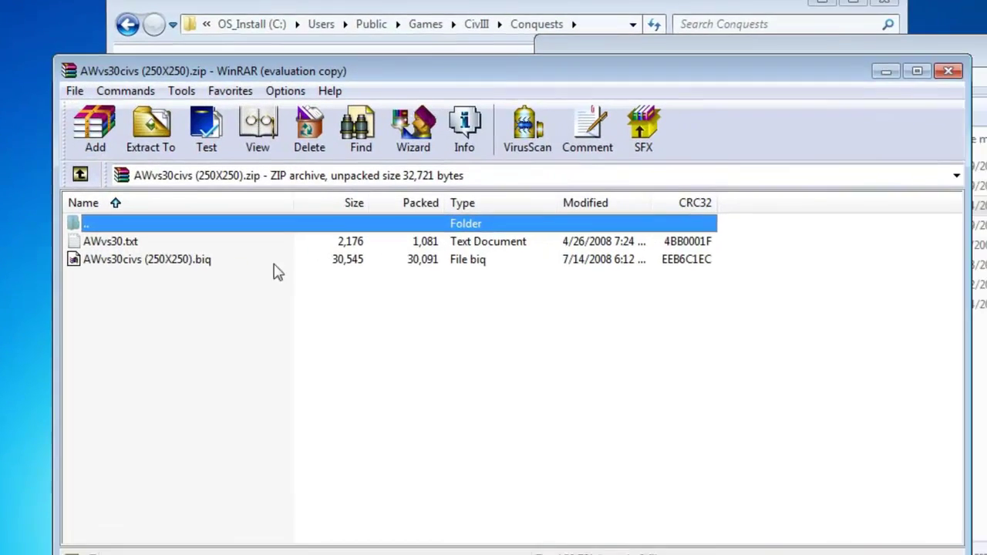
left_click_drag(274, 264, 986, 395)
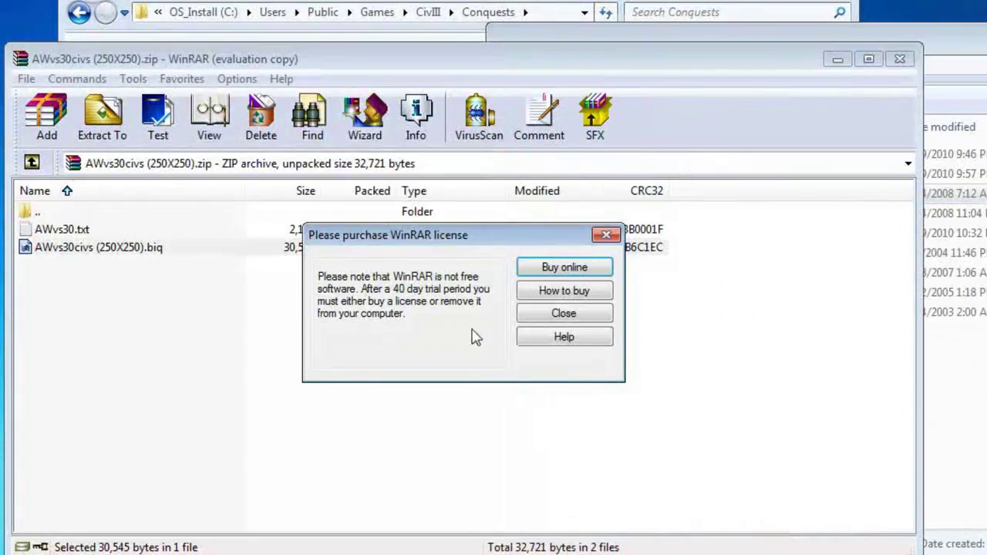
left_click(549, 314)
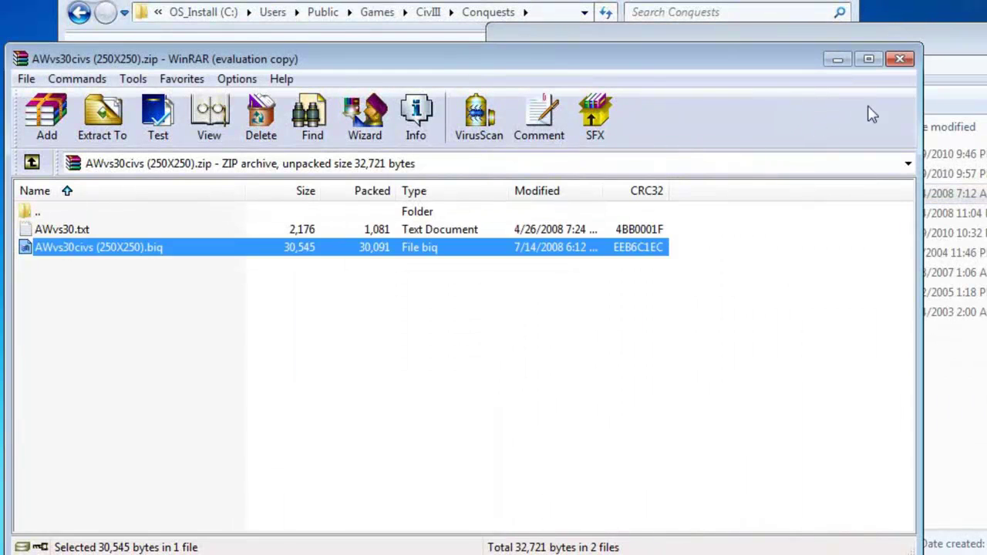
left_click(900, 60)
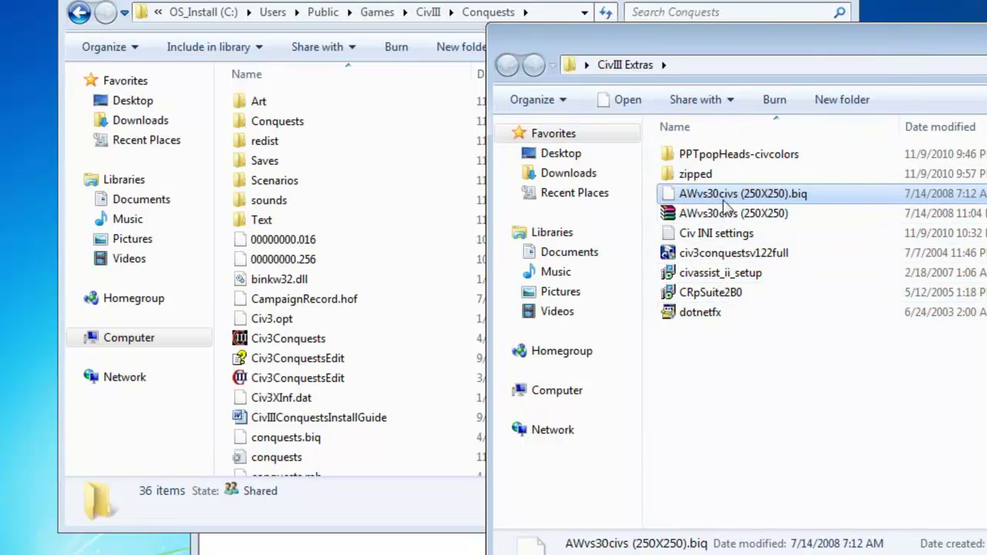
- Move AWvs30civs (250X250).biq from CivIII Extras into the Scenarios folder of Conquests
left_click(676, 3)
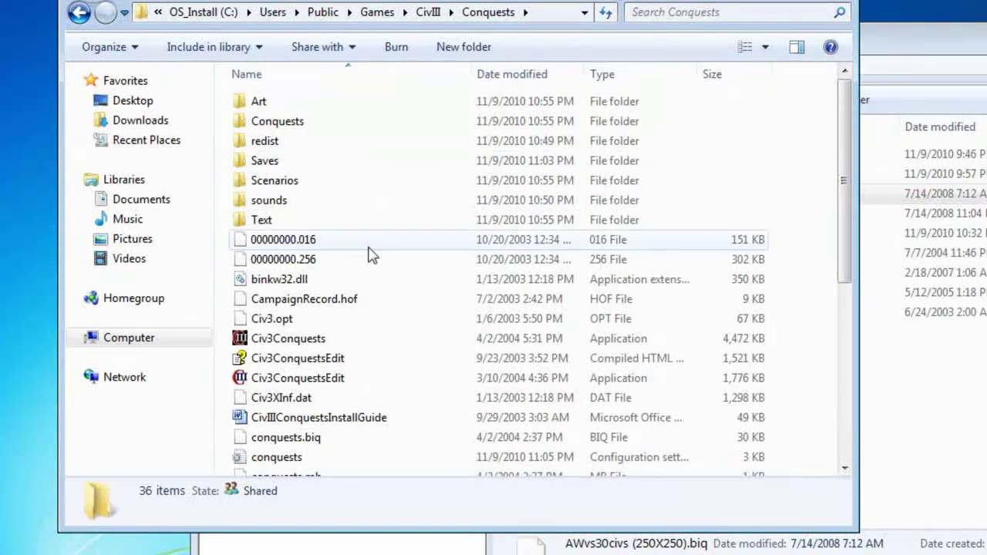
double_click(294, 186)
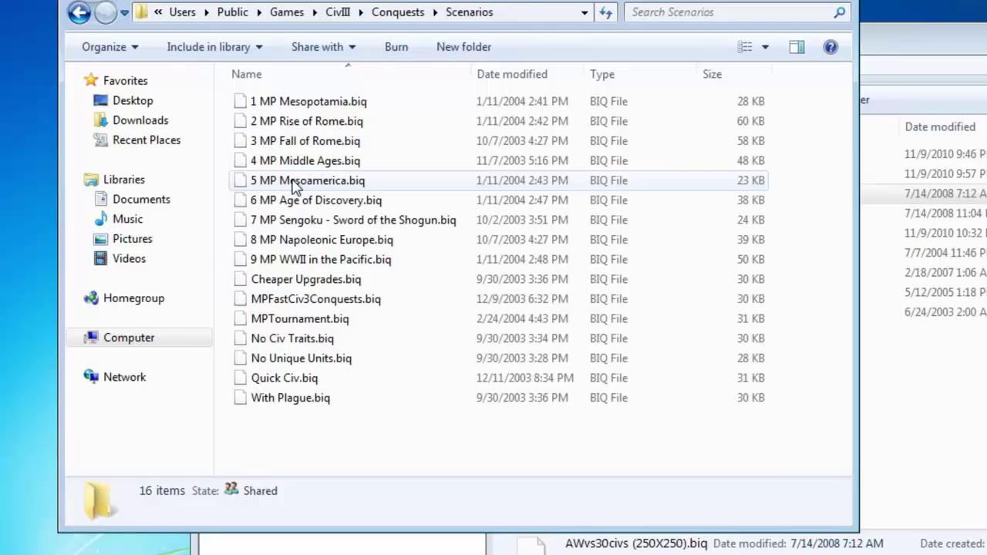
left_click_drag(896, 39, 923, 295)
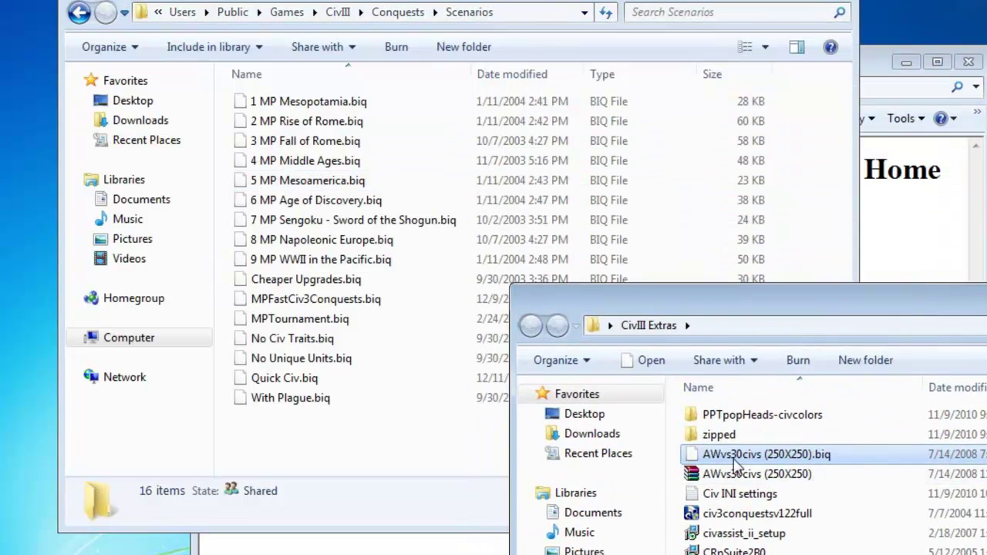
left_click_drag(734, 463, 330, 460)
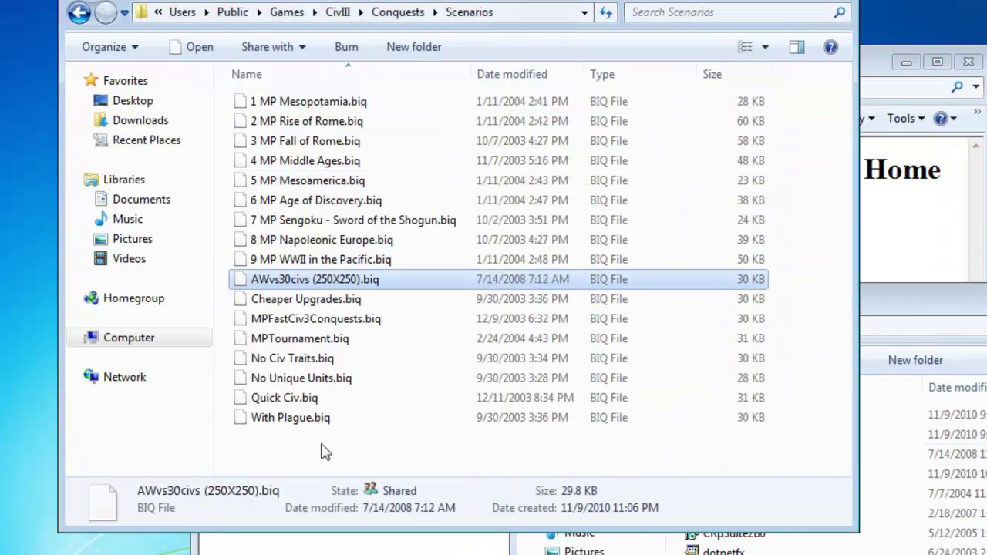
- Try to open AWvs30civs (250X250).biq directly from the Scenarios folder, then return to the Conquests folder
double_click(294, 281)
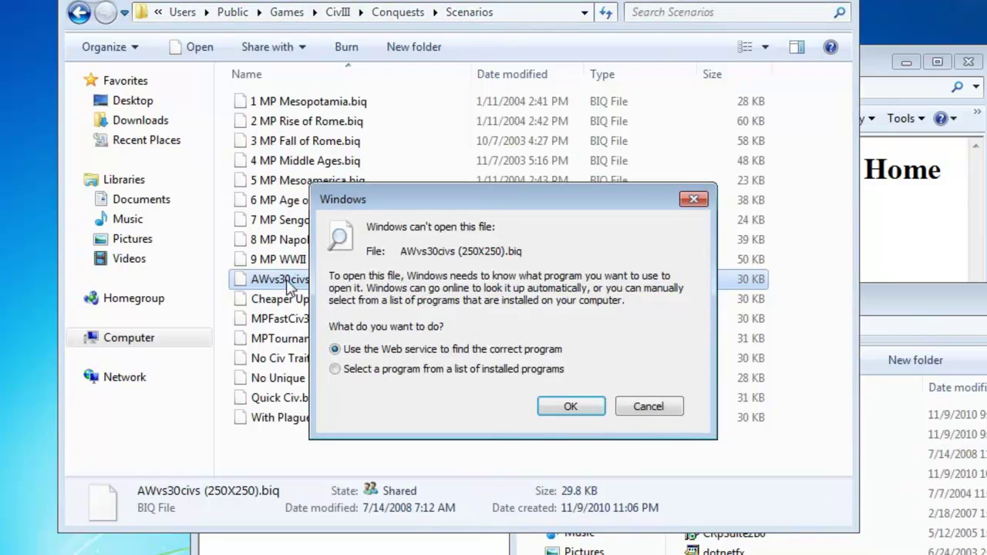
left_click(654, 407)
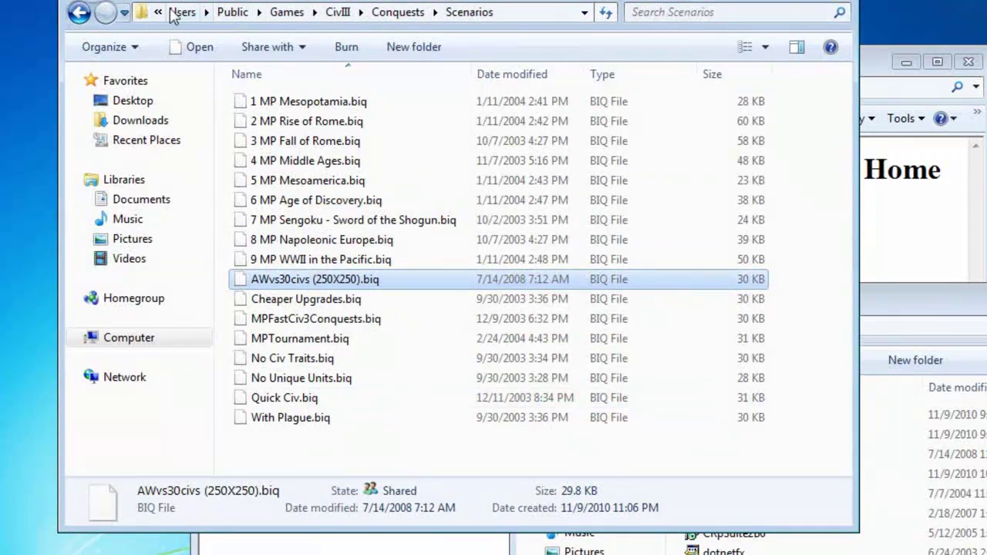
left_click(80, 12)
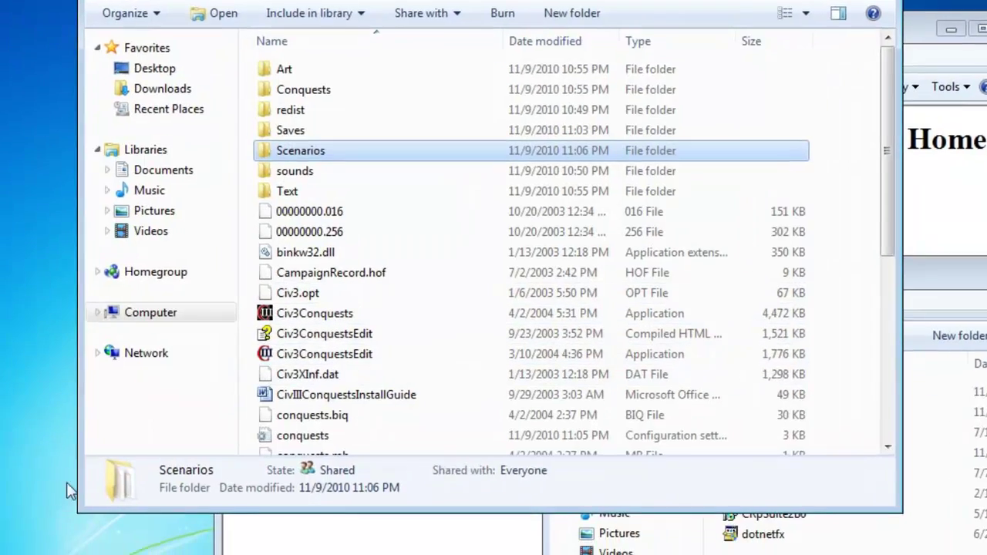
- Launch the Civ3 Conquests Editor from the installed Atari programs
left_click(31, 532)
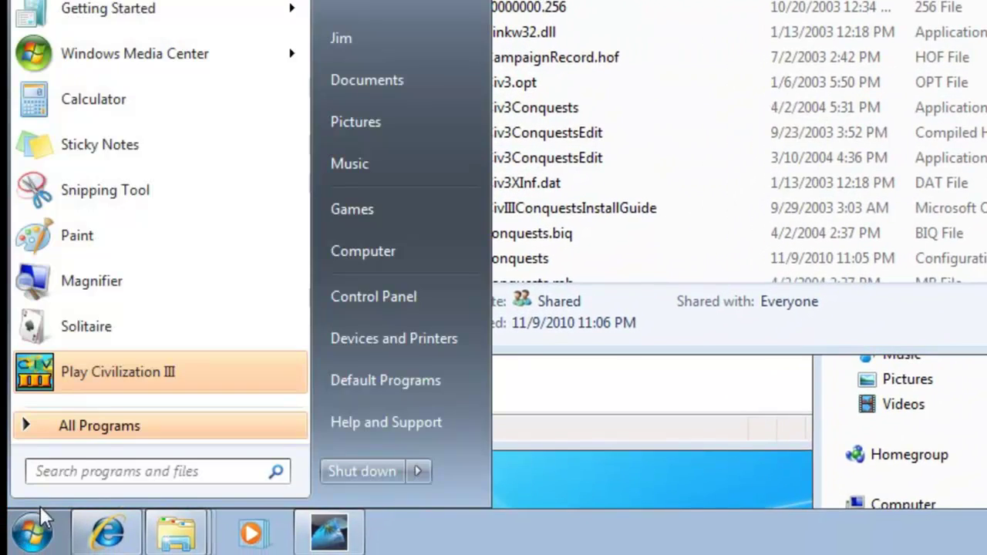
left_click(70, 428)
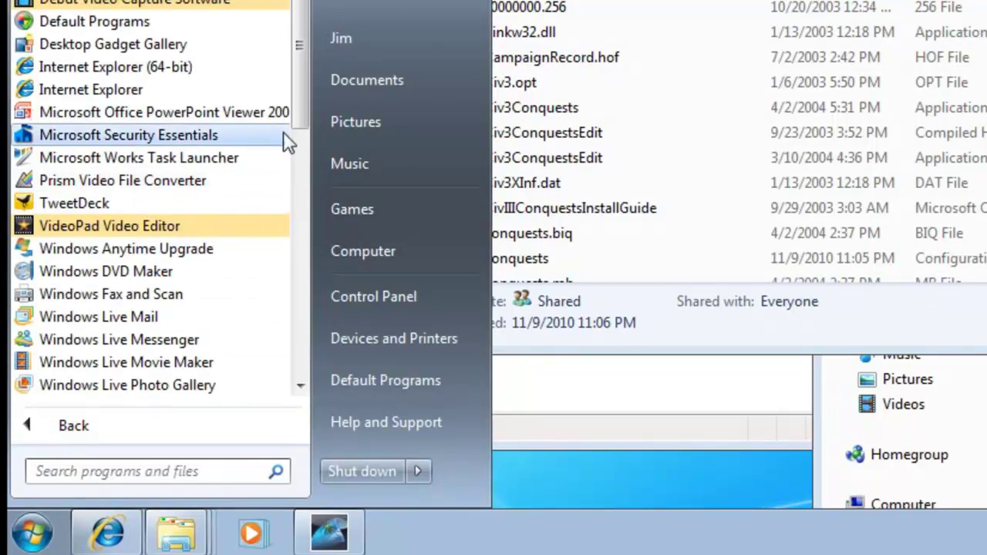
left_click_drag(298, 95, 282, 348)
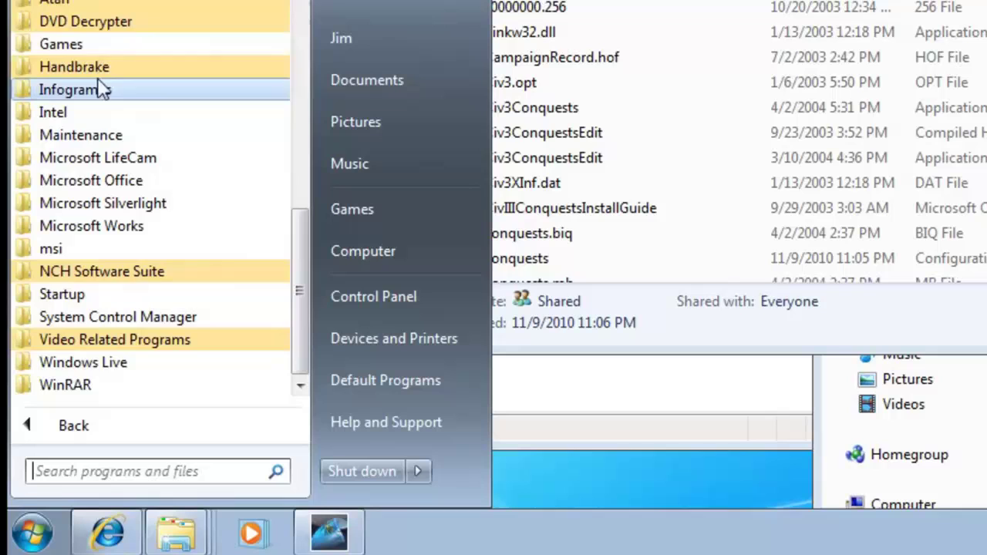
left_click(104, 4)
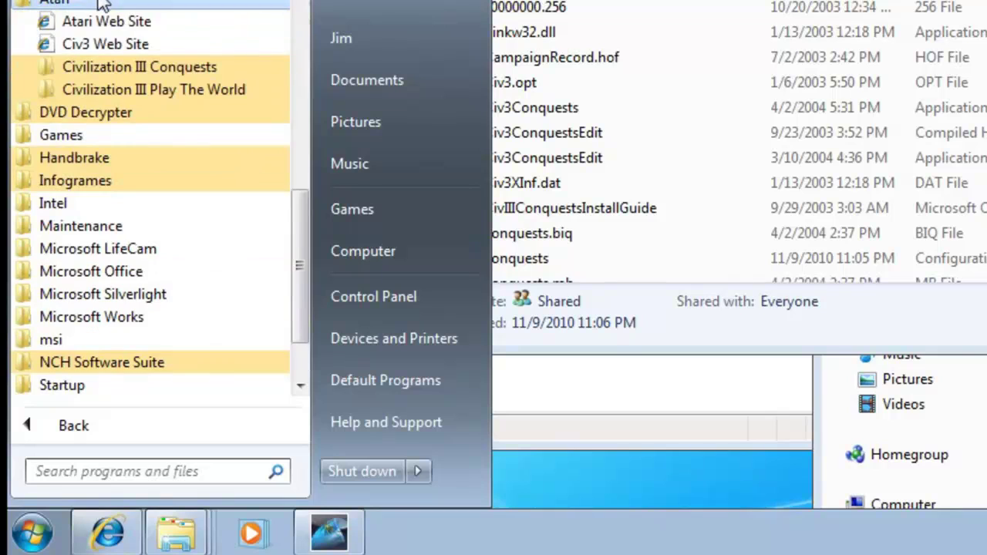
left_click(124, 67)
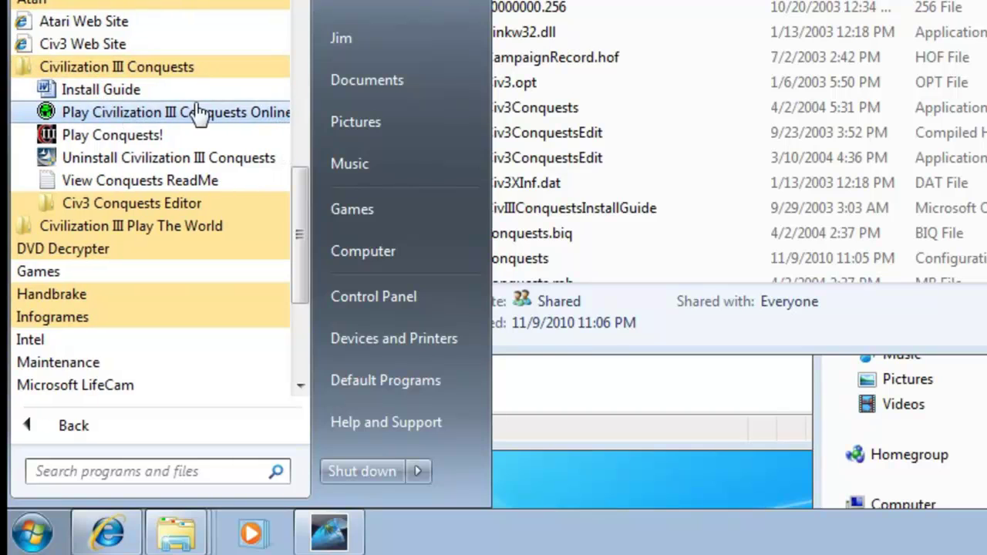
left_click(156, 202)
left_click(158, 249)
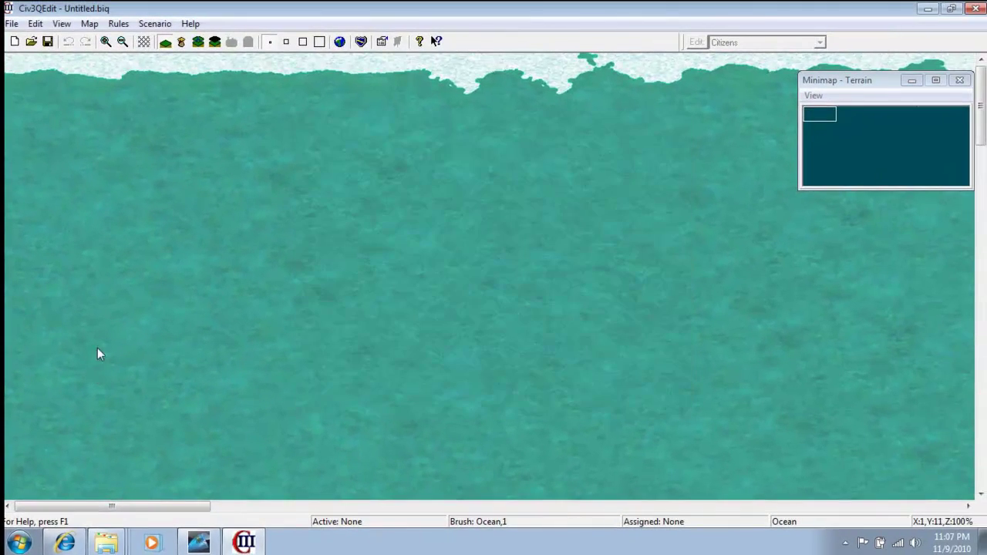
- Open the scenario AWvs30civs (250X250).biq from the Scenarios folder in the editor
left_click(31, 41)
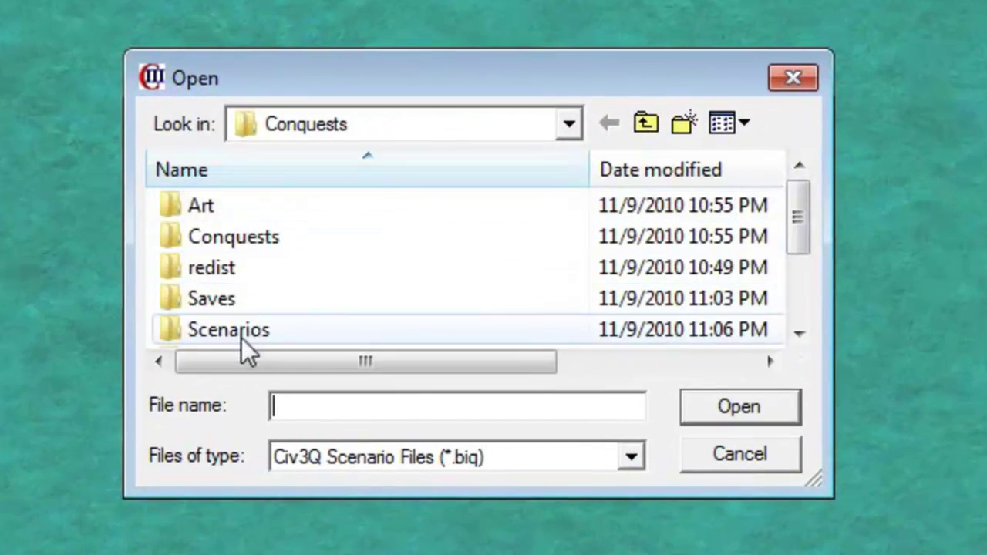
left_click(271, 322)
double_click(238, 331)
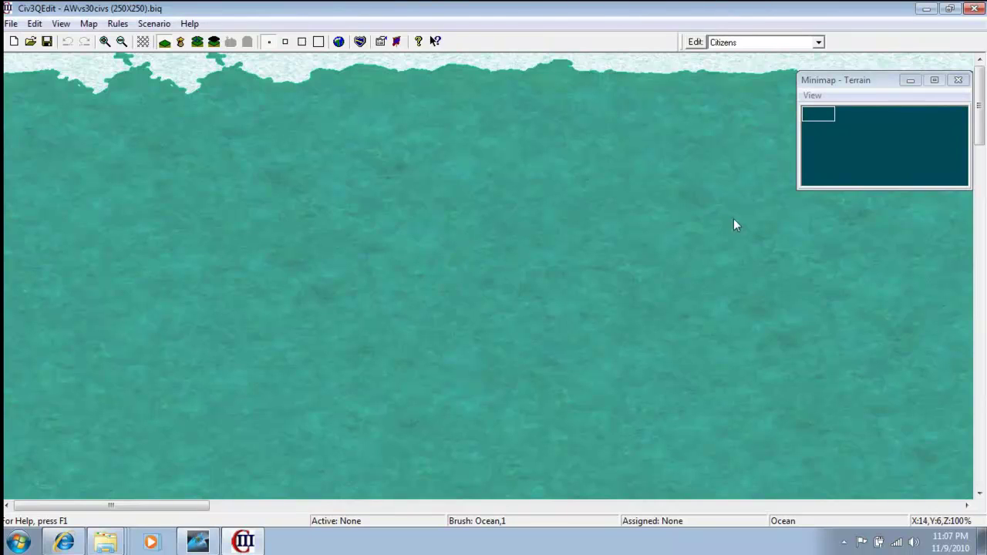
- Generate a Standard 100 by 100 world with 70% ocean, continents, normal climate, temperate temperature and roaming barbarians
left_click_drag(829, 135, 811, 118)
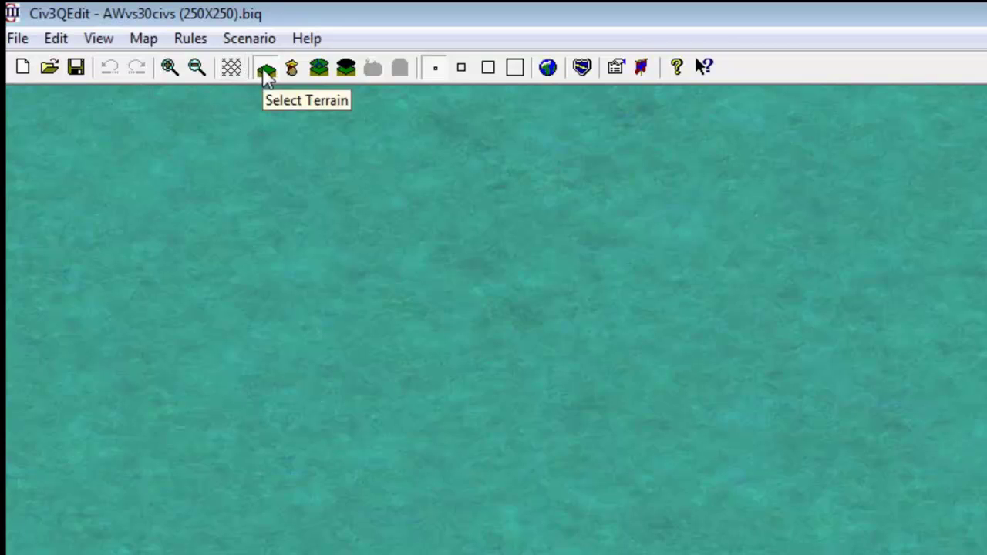
left_click(548, 67)
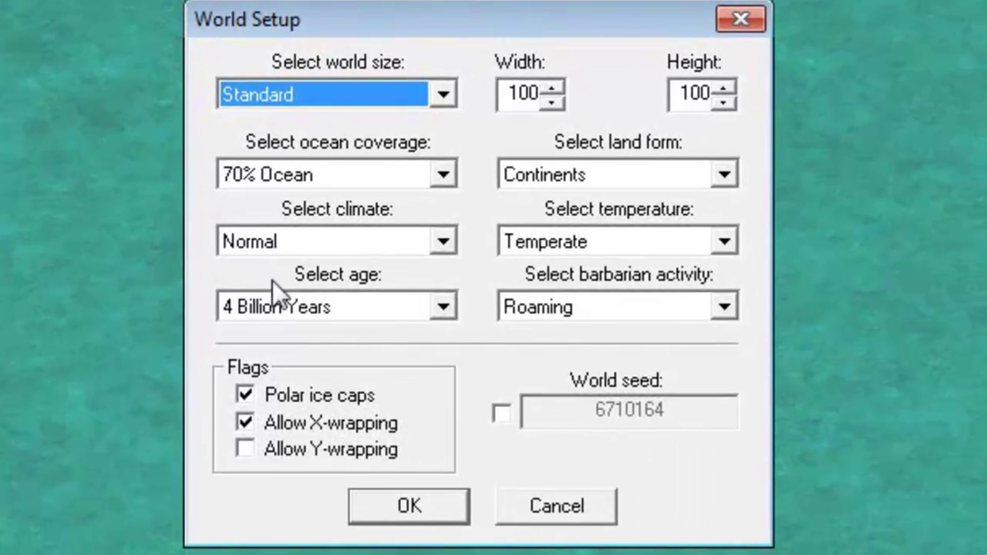
left_click(405, 511)
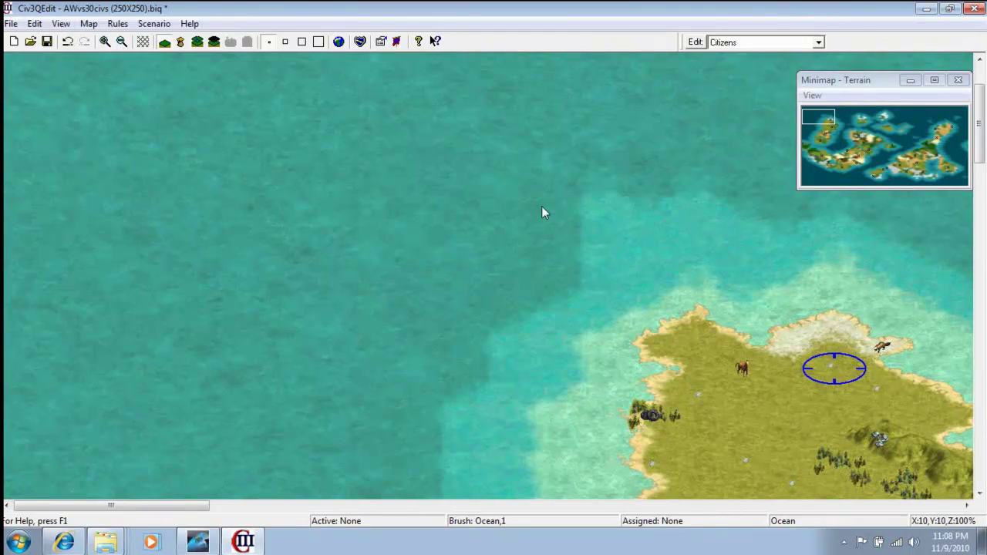
- Test-paint ocean over the land near the map's northwest coast, and close the editor without saving the scenario
left_click(784, 401)
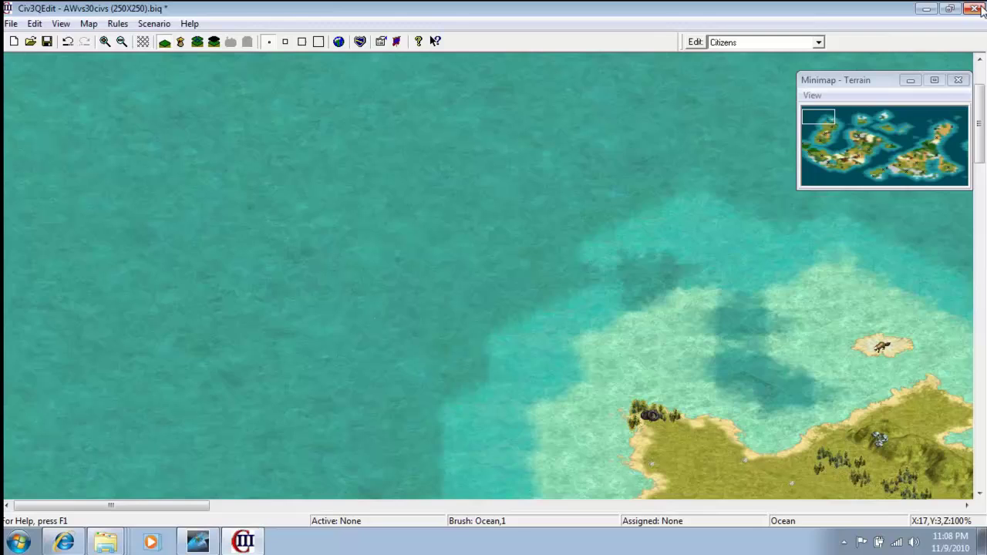
double_click(904, 9)
left_click(923, 31)
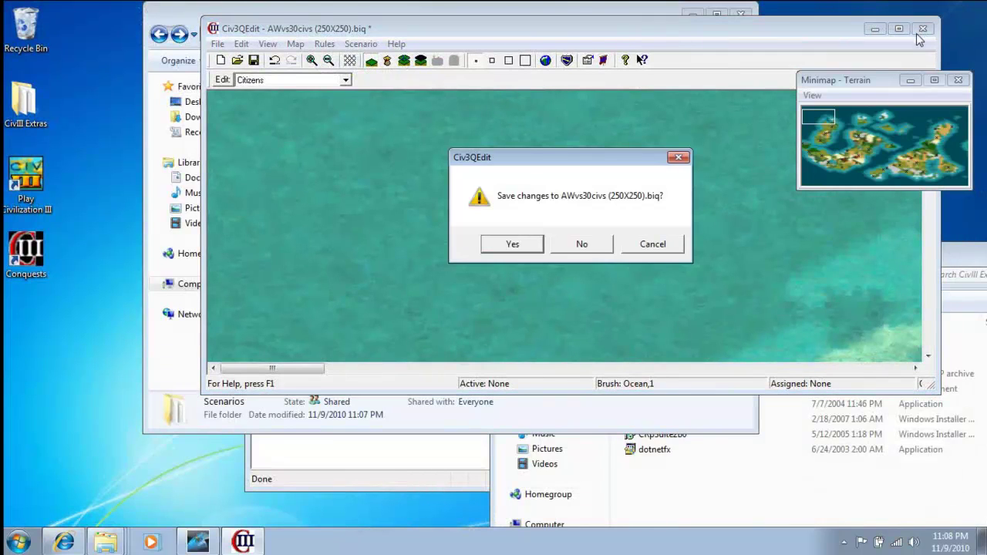
left_click(603, 245)
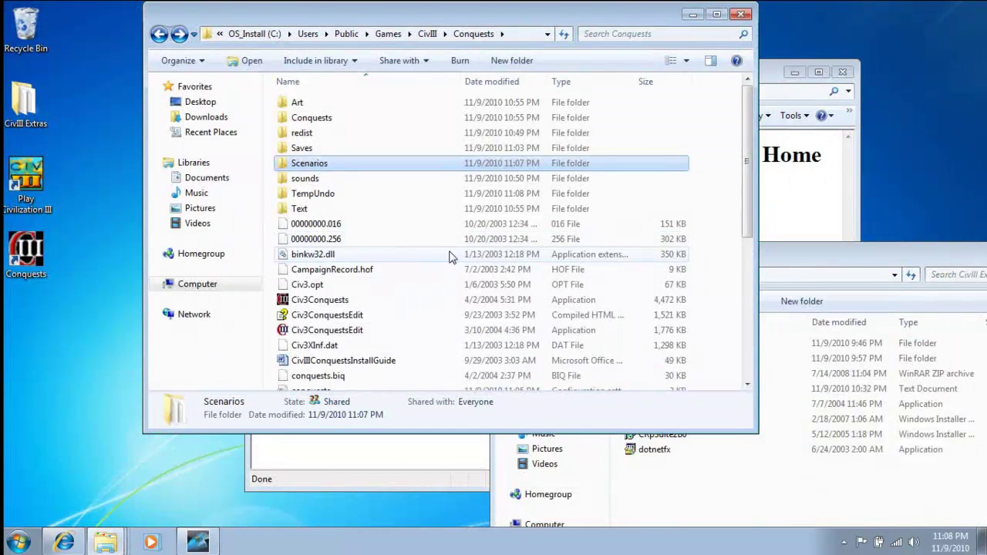
- Put away the Conquests and CivIII Extras folder windows and launch Conquests from the desktop
left_click(693, 14)
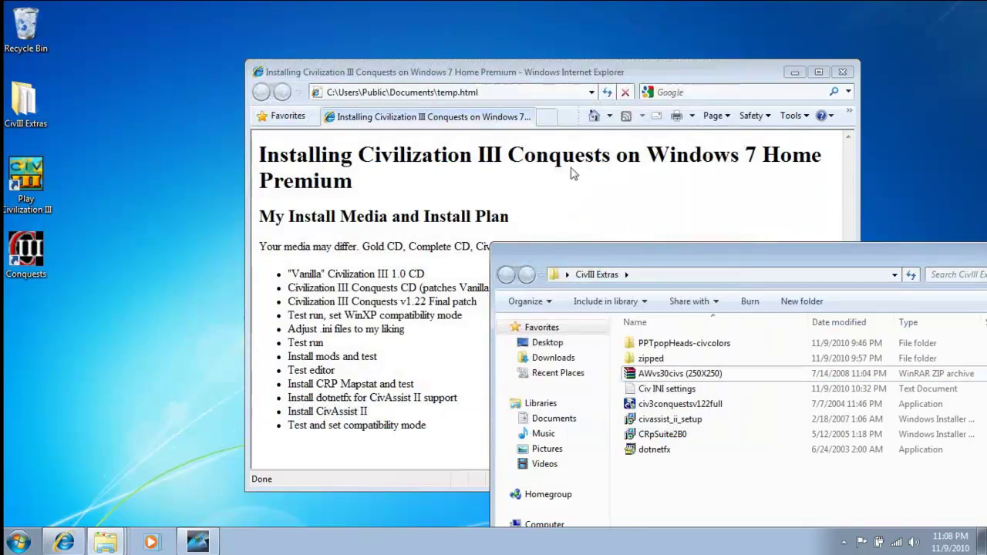
left_click_drag(753, 263, 722, 145)
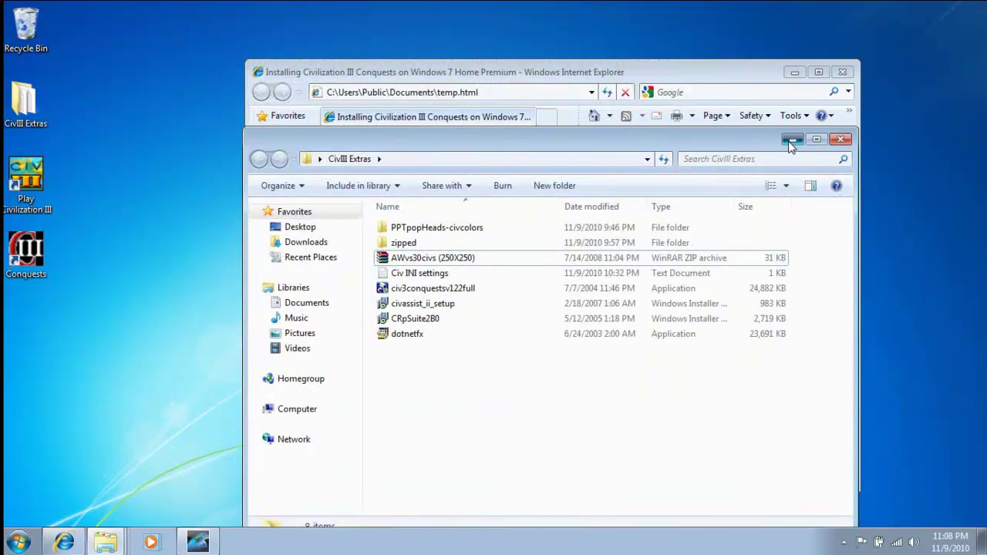
left_click(838, 136)
double_click(14, 253)
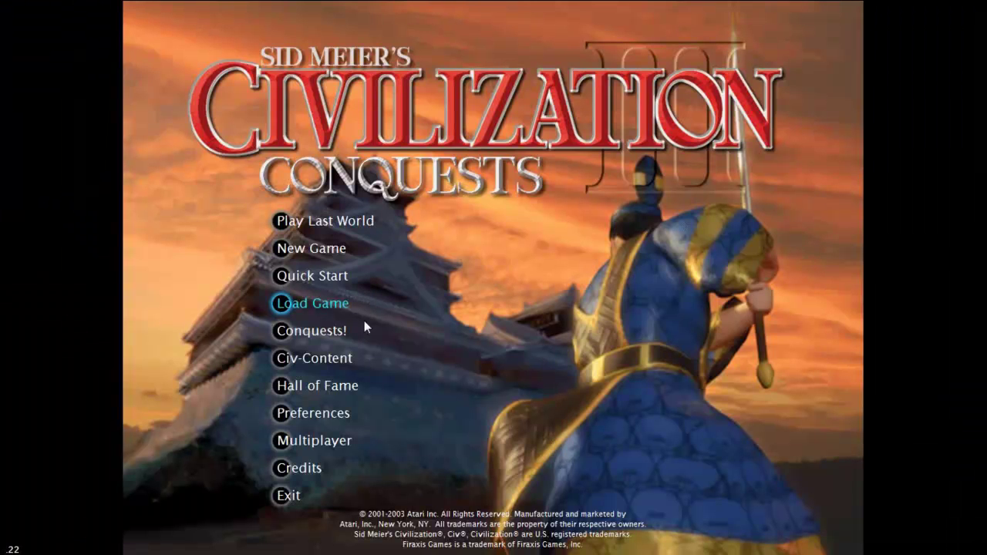
- Load the scenario AWvs30civs (250X250).biq from the Civ-Content list
left_click(324, 336)
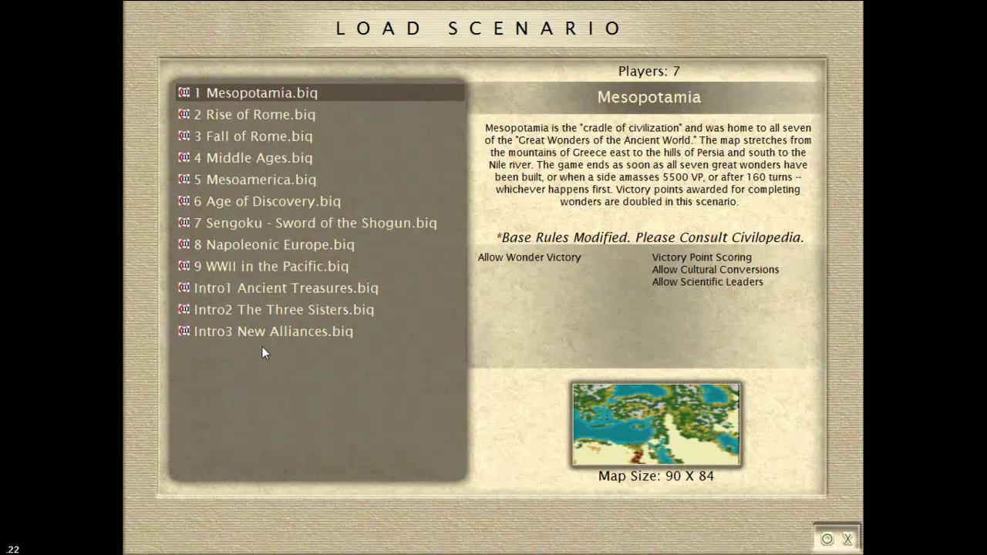
left_click(847, 541)
left_click(344, 357)
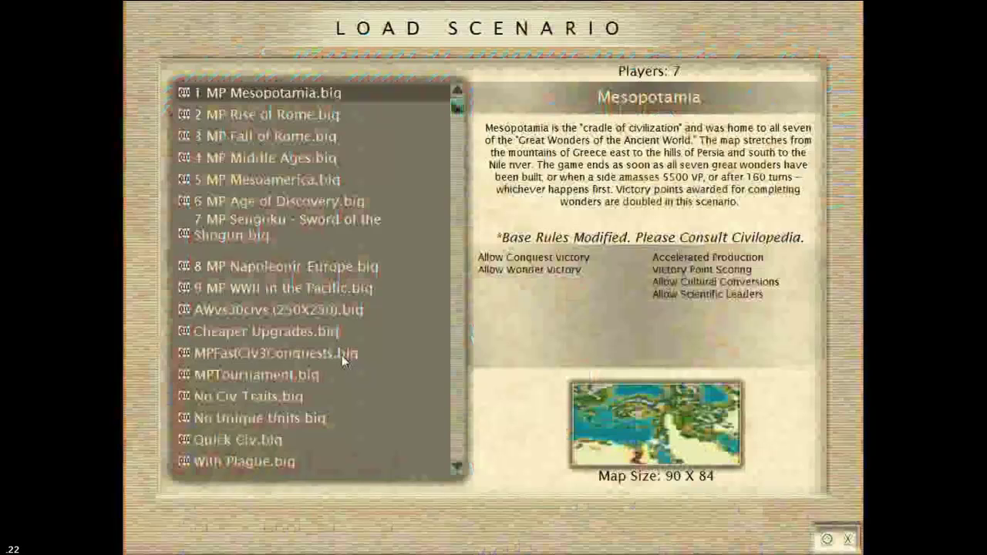
left_click(278, 310)
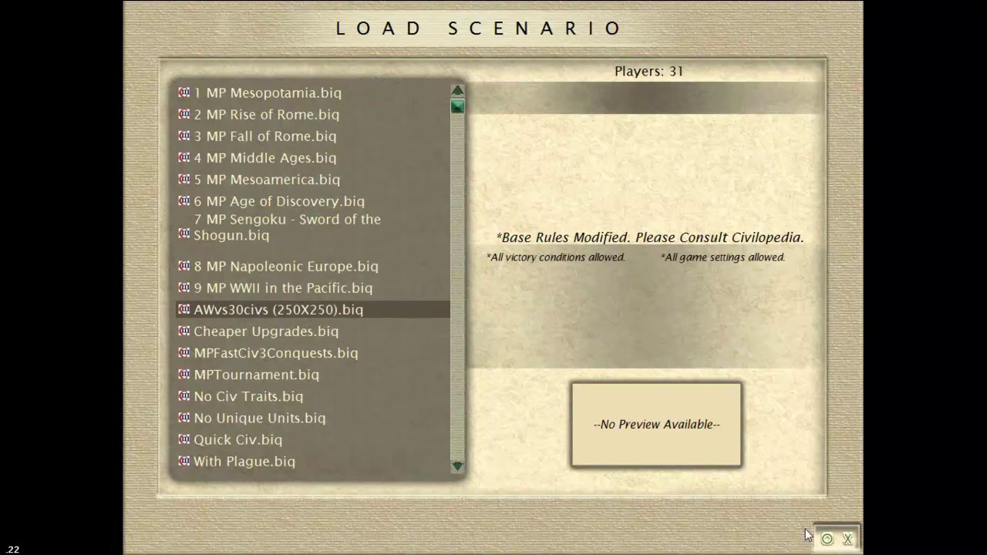
left_click(828, 540)
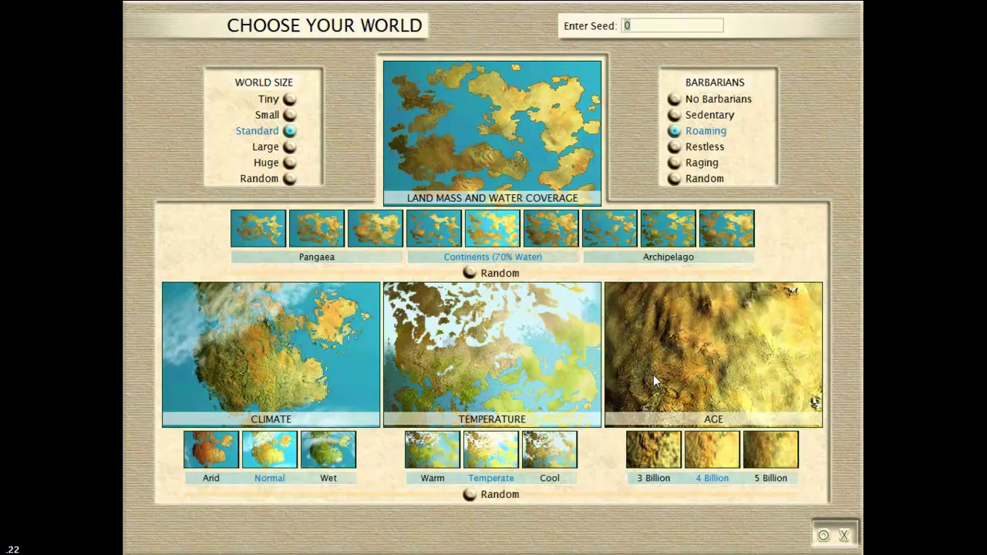
left_click(291, 163)
left_click(849, 542)
left_click(334, 359)
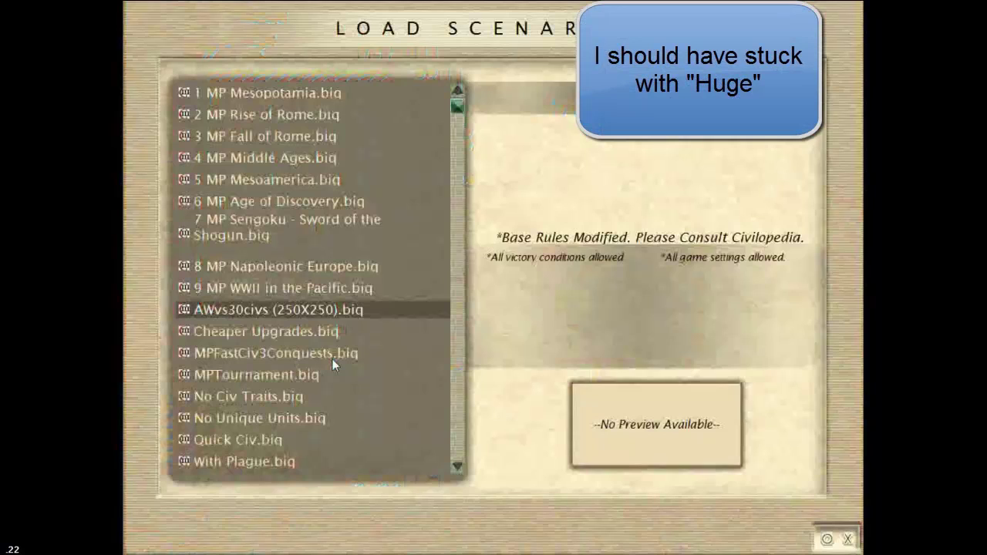
left_click(829, 537)
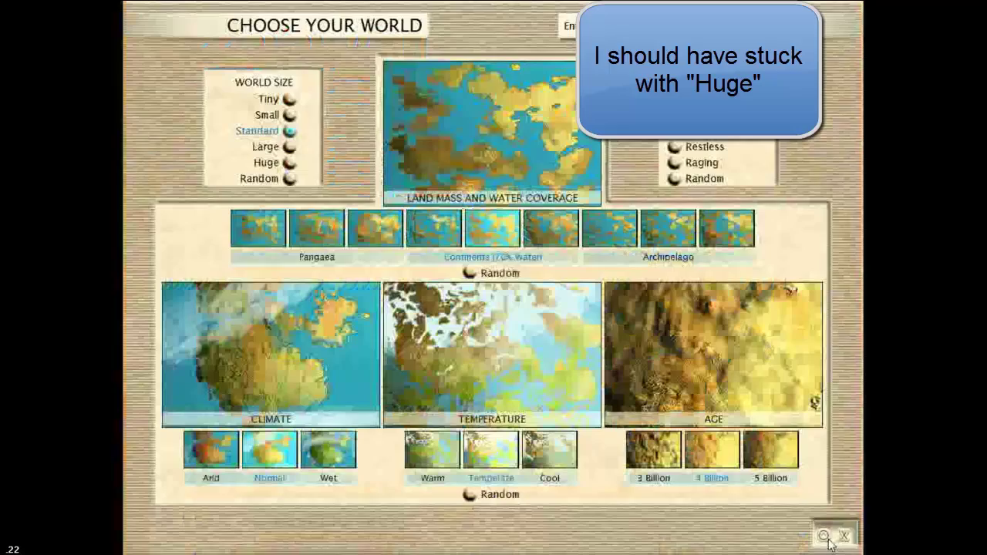
- Start the game on a Standard world with 70% water continents, using a random civilization, random rivals, default rules and Monarch difficulty
left_click(826, 537)
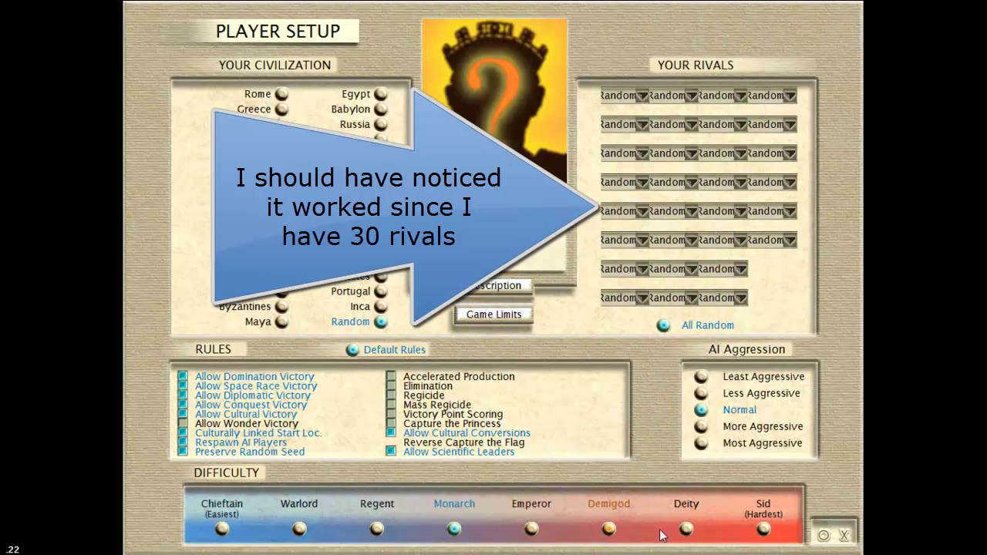
left_click(822, 536)
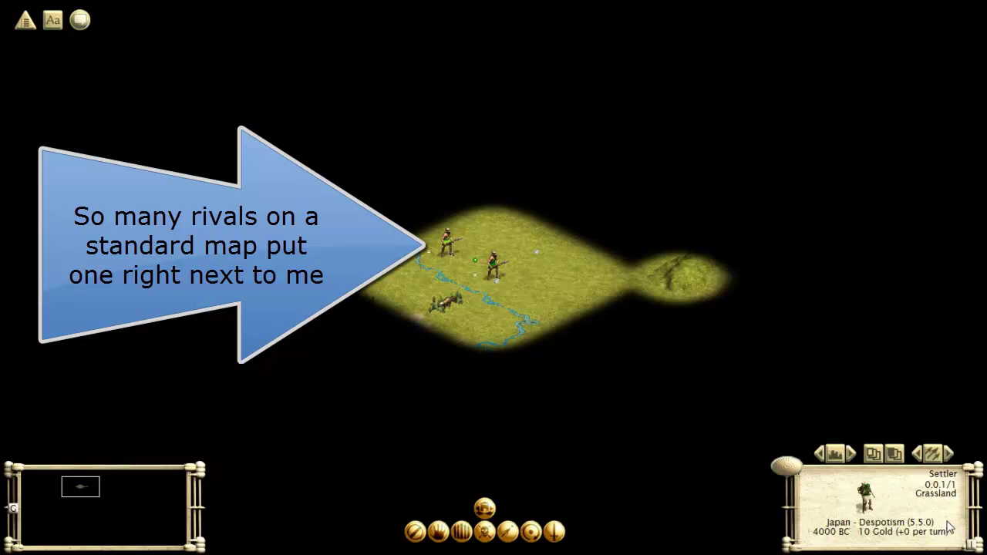
left_click(944, 524)
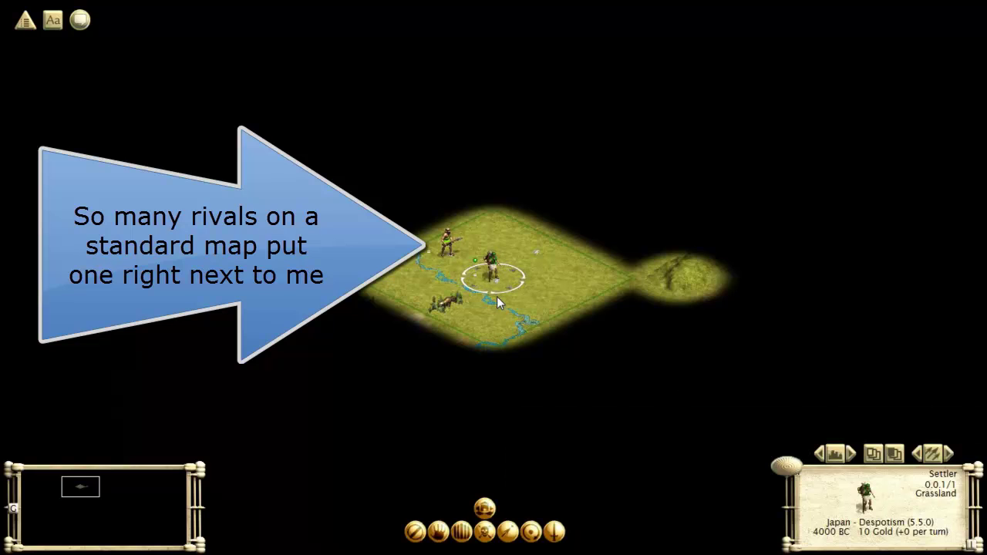
- Check the rival civilizations through the victory status, foreign advisor and spaceship screens, including the space race list
key("F8")
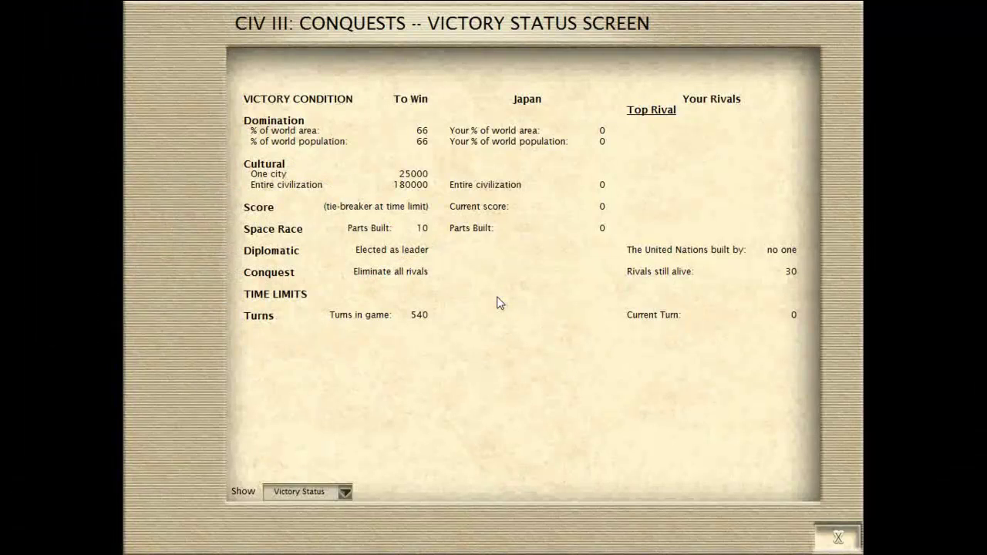
key("F4")
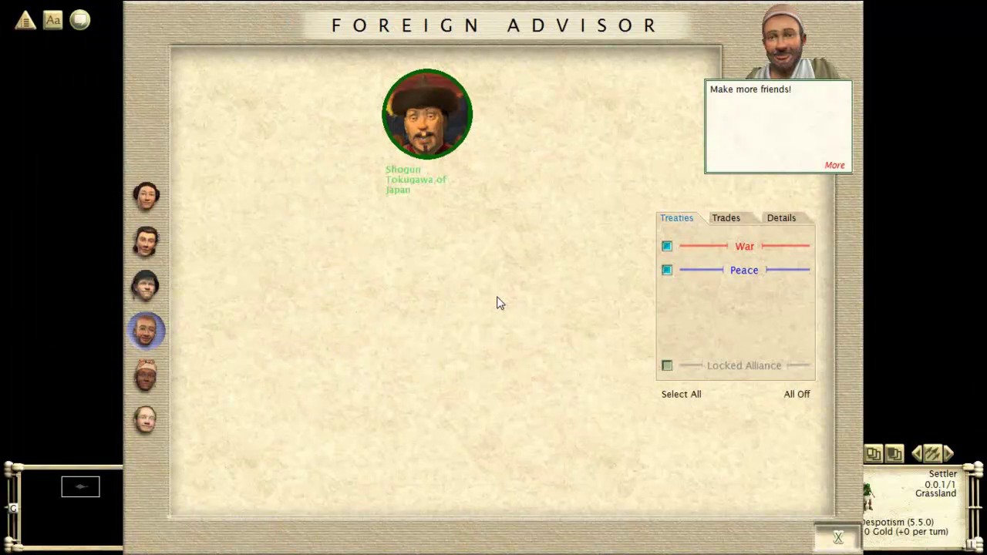
key("F10")
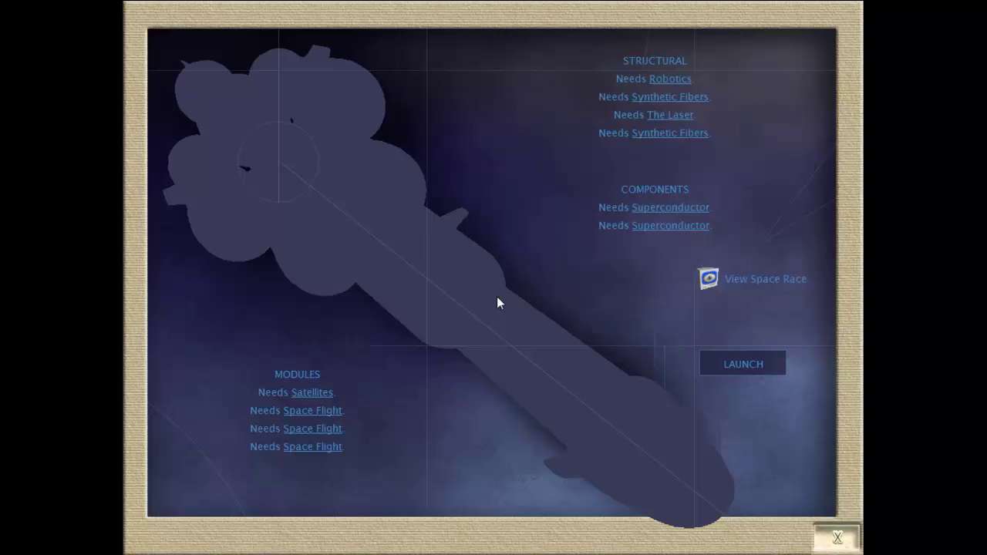
left_click(777, 278)
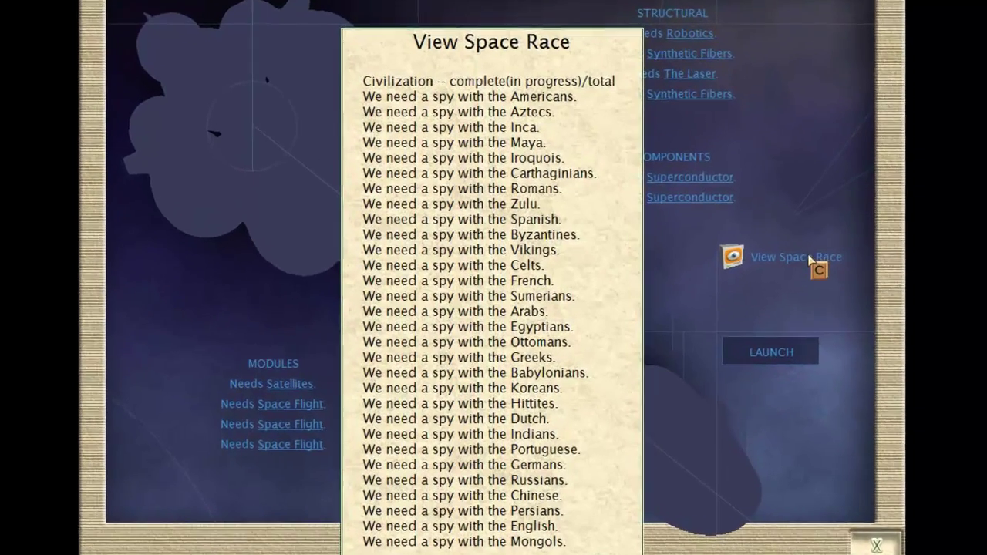